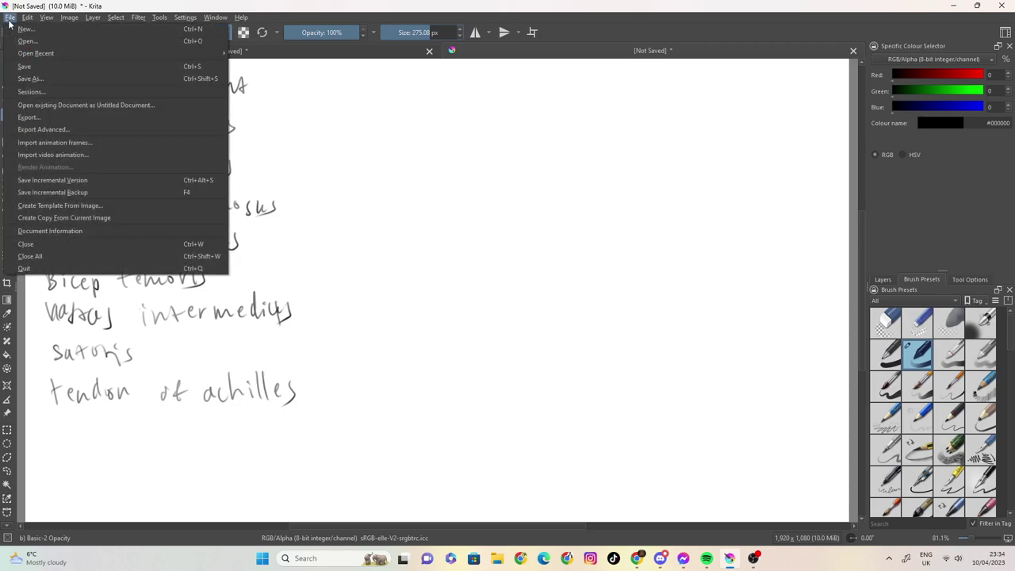
- Create a new 1920 by 1080 px document and set the brush size to 4.17 px with eraser mode off
{"action": "left_click", "coordinate": [592, 401]}
{"action": "left_click_drag", "start_coordinate": [392, 34], "coordinate": [390, 38]}
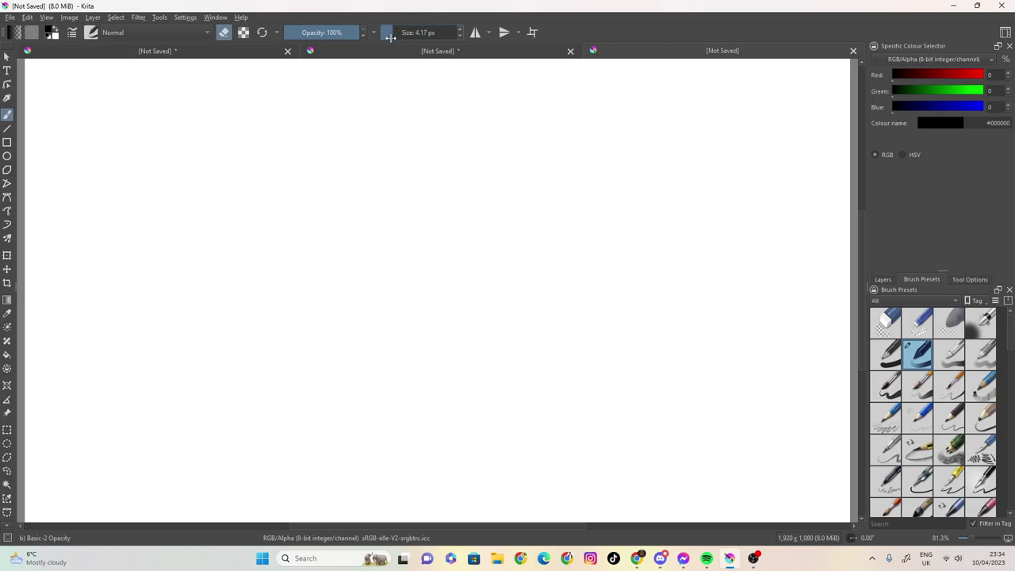
{"action": "left_click_drag", "start_coordinate": [267, 148], "coordinate": [208, 220]}
{"action": "left_click", "coordinate": [209, 36]}
{"action": "left_click", "coordinate": [223, 36]}
- Sketch a head in the canvas's upper left with a round skull, tapered jaw, vertical centre line and ear
{"action": "mouse_move", "coordinate": [256, 106]}
{"action": "left_mouse_down"}
{"action": "mouse_move", "coordinate": [188, 180]}
{"action": "mouse_move", "coordinate": [285, 198]}
{"action": "left_mouse_up"}
{"action": "mouse_move", "coordinate": [298, 138]}
{"action": "left_mouse_down"}
{"action": "mouse_move", "coordinate": [282, 158]}
{"action": "mouse_move", "coordinate": [304, 183]}
{"action": "mouse_move", "coordinate": [266, 216]}
{"action": "left_mouse_up"}
{"action": "left_click_drag", "start_coordinate": [238, 116], "coordinate": [227, 230]}
{"action": "left_click_drag", "start_coordinate": [223, 192], "coordinate": [230, 254]}
{"action": "mouse_move", "coordinate": [192, 164]}
{"action": "left_mouse_down"}
{"action": "mouse_move", "coordinate": [204, 230]}
{"action": "mouse_move", "coordinate": [228, 262]}
{"action": "mouse_move", "coordinate": [236, 261]}
{"action": "mouse_move", "coordinate": [210, 246]}
{"action": "mouse_move", "coordinate": [245, 255]}
{"action": "mouse_move", "coordinate": [214, 256]}
{"action": "mouse_move", "coordinate": [257, 250]}
{"action": "mouse_move", "coordinate": [280, 217]}
{"action": "mouse_move", "coordinate": [287, 161]}
{"action": "mouse_move", "coordinate": [288, 198]}
{"action": "left_mouse_up"}
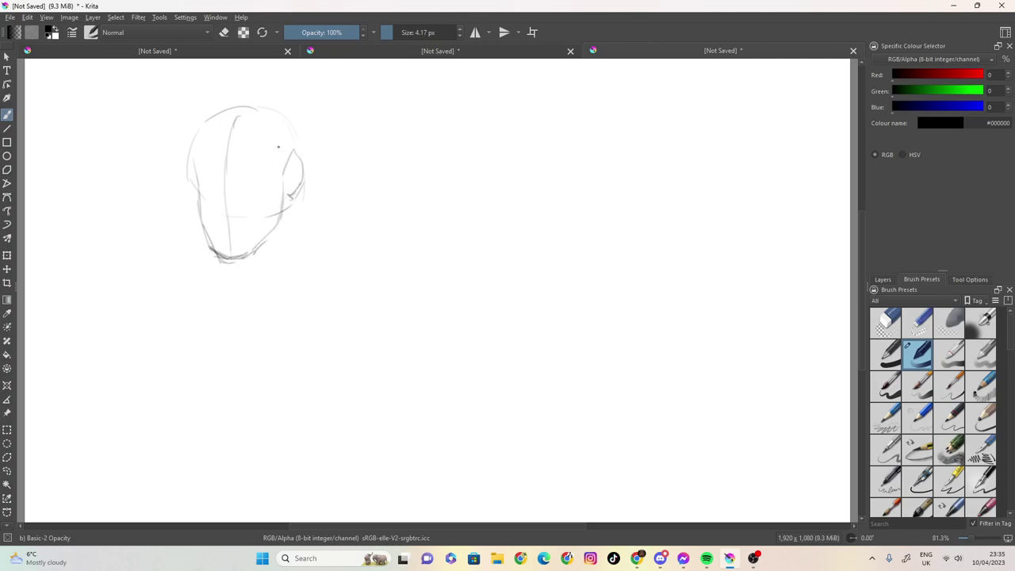
{"action": "left_click_drag", "start_coordinate": [294, 139], "coordinate": [293, 151]}
- Reinforce the skull and face outline and sketch the eyebrows, both eyes and the nose
{"action": "mouse_move", "coordinate": [280, 117]}
{"action": "left_mouse_down"}
{"action": "mouse_move", "coordinate": [292, 147]}
{"action": "mouse_move", "coordinate": [280, 117]}
{"action": "mouse_move", "coordinate": [225, 109]}
{"action": "mouse_move", "coordinate": [193, 168]}
{"action": "left_mouse_up"}
{"action": "mouse_move", "coordinate": [206, 130]}
{"action": "left_mouse_down"}
{"action": "mouse_move", "coordinate": [191, 153]}
{"action": "mouse_move", "coordinate": [200, 209]}
{"action": "left_mouse_up"}
{"action": "mouse_move", "coordinate": [195, 173]}
{"action": "left_mouse_down"}
{"action": "mouse_move", "coordinate": [208, 168]}
{"action": "mouse_move", "coordinate": [218, 182]}
{"action": "mouse_move", "coordinate": [202, 171]}
{"action": "mouse_move", "coordinate": [272, 175]}
{"action": "mouse_move", "coordinate": [195, 172]}
{"action": "mouse_move", "coordinate": [211, 179]}
{"action": "mouse_move", "coordinate": [213, 197]}
{"action": "mouse_move", "coordinate": [219, 179]}
{"action": "mouse_move", "coordinate": [222, 195]}
{"action": "mouse_move", "coordinate": [219, 174]}
{"action": "mouse_move", "coordinate": [226, 219]}
{"action": "left_mouse_up"}
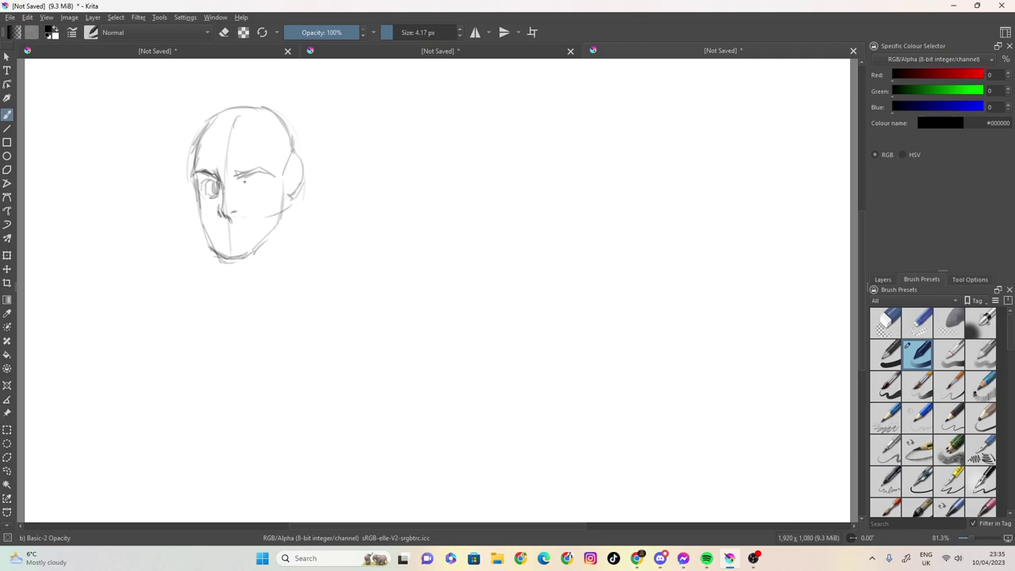
{"action": "mouse_move", "coordinate": [240, 186]}
{"action": "left_mouse_down"}
{"action": "mouse_move", "coordinate": [262, 181]}
{"action": "mouse_move", "coordinate": [264, 194]}
{"action": "mouse_move", "coordinate": [249, 193]}
{"action": "mouse_move", "coordinate": [280, 200]}
{"action": "mouse_move", "coordinate": [284, 162]}
{"action": "left_mouse_up"}
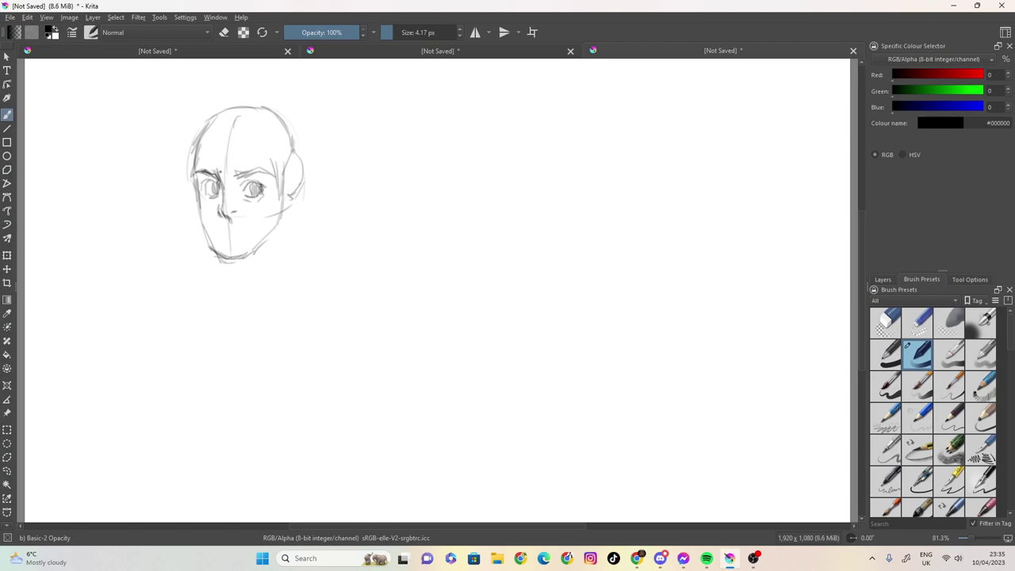
- Add nose bridge shading and a slightly smiling mouth, and strengthen the jawline on the ear side
{"action": "mouse_move", "coordinate": [223, 185]}
{"action": "left_mouse_down"}
{"action": "mouse_move", "coordinate": [235, 232]}
{"action": "mouse_move", "coordinate": [243, 230]}
{"action": "mouse_move", "coordinate": [230, 232]}
{"action": "left_mouse_up"}
{"action": "left_click_drag", "start_coordinate": [227, 241], "coordinate": [236, 247]}
{"action": "mouse_move", "coordinate": [281, 188]}
{"action": "left_mouse_down"}
{"action": "mouse_move", "coordinate": [275, 228]}
{"action": "mouse_move", "coordinate": [253, 255]}
{"action": "left_mouse_up"}
{"action": "mouse_move", "coordinate": [277, 218]}
{"action": "left_mouse_down"}
{"action": "mouse_move", "coordinate": [254, 251]}
{"action": "mouse_move", "coordinate": [219, 257]}
{"action": "mouse_move", "coordinate": [229, 257]}
{"action": "left_mouse_up"}
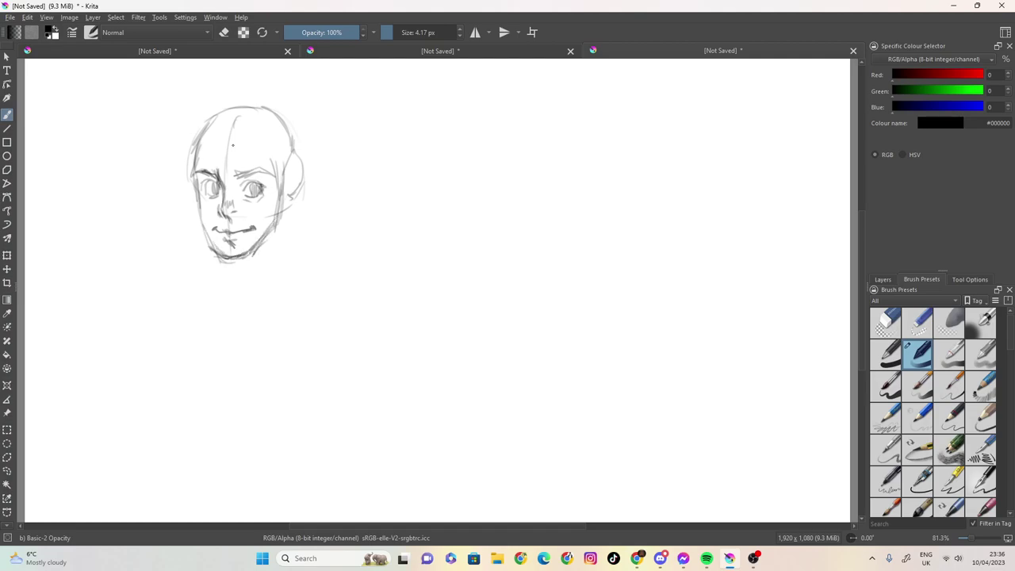
- Draw short spiky hair with a jagged fringe over the forehead and tufts around the crown and both sides
{"action": "mouse_move", "coordinate": [218, 132]}
{"action": "left_mouse_down"}
{"action": "mouse_move", "coordinate": [224, 161]}
{"action": "mouse_move", "coordinate": [247, 151]}
{"action": "mouse_move", "coordinate": [220, 151]}
{"action": "mouse_move", "coordinate": [265, 148]}
{"action": "mouse_move", "coordinate": [276, 174]}
{"action": "left_mouse_up"}
{"action": "left_click_drag", "start_coordinate": [257, 133], "coordinate": [266, 159]}
{"action": "mouse_move", "coordinate": [267, 141]}
{"action": "left_mouse_down"}
{"action": "mouse_move", "coordinate": [273, 165]}
{"action": "mouse_move", "coordinate": [296, 126]}
{"action": "mouse_move", "coordinate": [287, 111]}
{"action": "mouse_move", "coordinate": [260, 97]}
{"action": "mouse_move", "coordinate": [228, 100]}
{"action": "mouse_move", "coordinate": [188, 119]}
{"action": "mouse_move", "coordinate": [182, 168]}
{"action": "left_mouse_up"}
{"action": "mouse_move", "coordinate": [204, 112]}
{"action": "left_mouse_down"}
{"action": "mouse_move", "coordinate": [276, 100]}
{"action": "mouse_move", "coordinate": [309, 132]}
{"action": "mouse_move", "coordinate": [314, 184]}
{"action": "mouse_move", "coordinate": [299, 203]}
{"action": "left_mouse_up"}
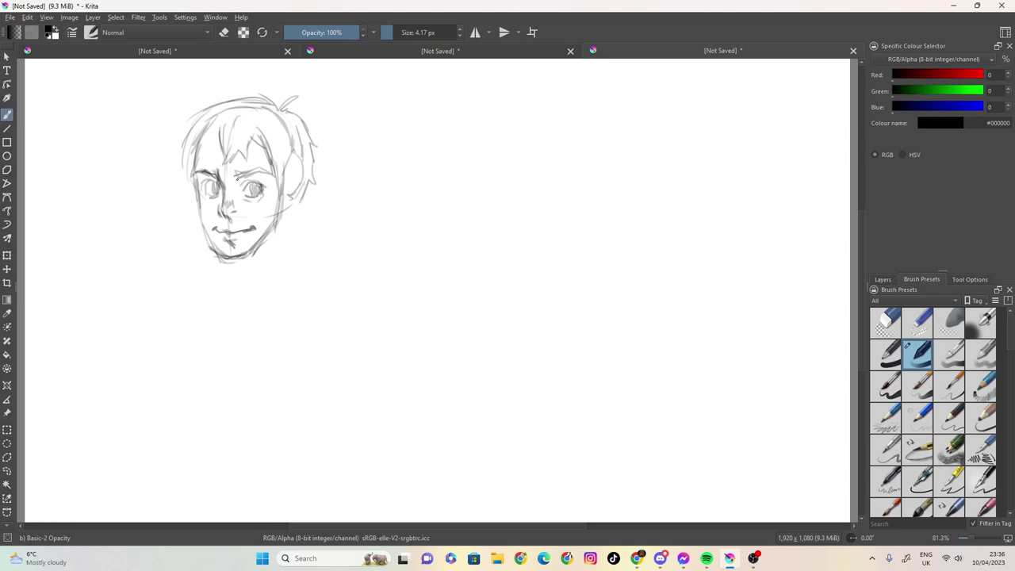
{"action": "left_click_drag", "start_coordinate": [184, 148], "coordinate": [178, 182]}
{"action": "mouse_move", "coordinate": [187, 173]}
{"action": "left_mouse_down"}
{"action": "mouse_move", "coordinate": [188, 208]}
{"action": "mouse_move", "coordinate": [199, 215]}
{"action": "left_mouse_up"}
- Sketch the neck below the jaw with its throat line, neck muscle and the start of both shoulder slopes
{"action": "mouse_move", "coordinate": [272, 149]}
{"action": "left_mouse_down"}
{"action": "mouse_move", "coordinate": [285, 203]}
{"action": "mouse_move", "coordinate": [289, 166]}
{"action": "mouse_move", "coordinate": [269, 235]}
{"action": "mouse_move", "coordinate": [234, 277]}
{"action": "mouse_move", "coordinate": [248, 307]}
{"action": "left_mouse_up"}
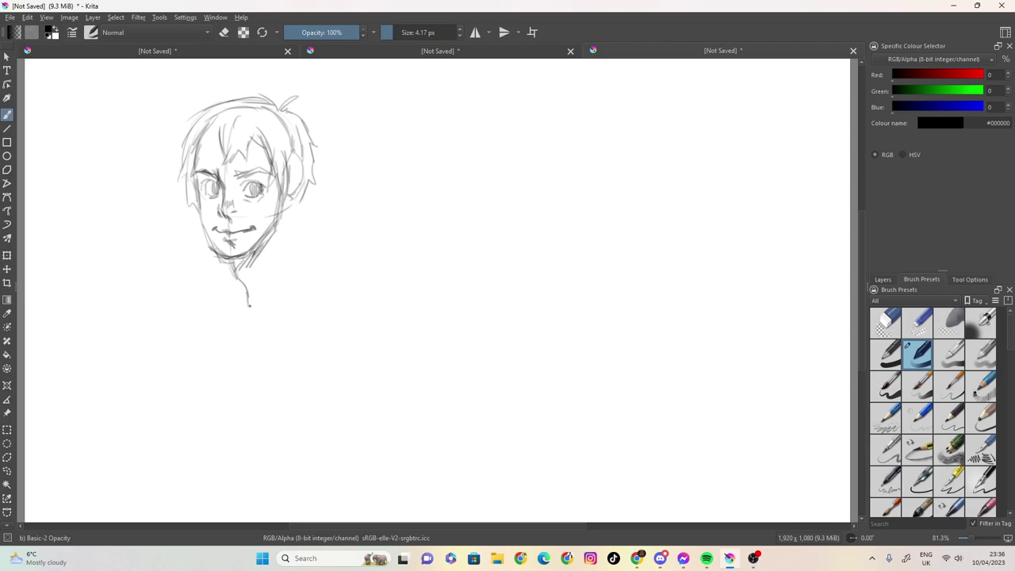
{"action": "mouse_move", "coordinate": [299, 195]}
{"action": "left_mouse_down"}
{"action": "mouse_move", "coordinate": [293, 244]}
{"action": "mouse_move", "coordinate": [288, 209]}
{"action": "mouse_move", "coordinate": [288, 222]}
{"action": "mouse_move", "coordinate": [311, 279]}
{"action": "left_mouse_up"}
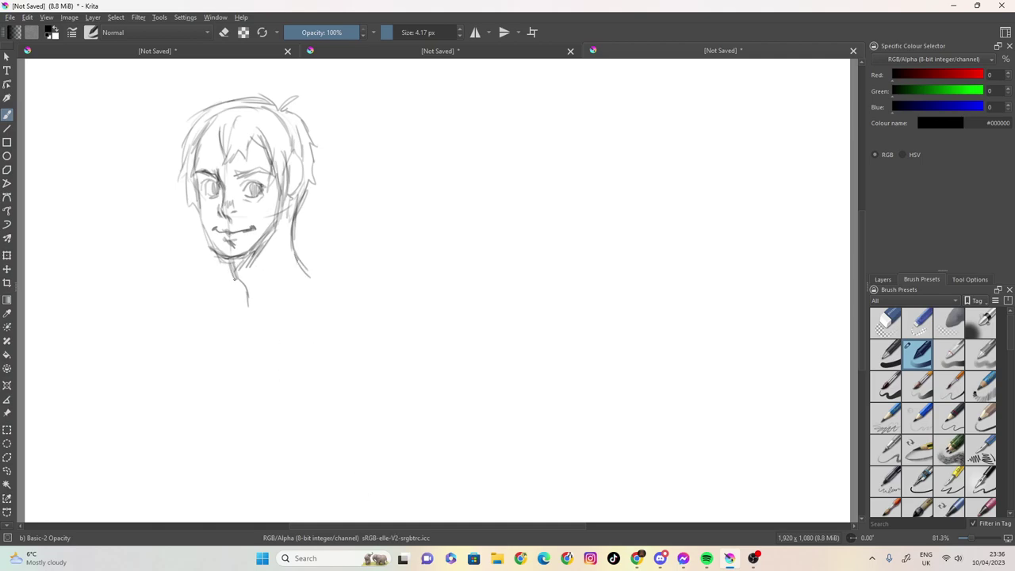
{"action": "mouse_move", "coordinate": [230, 279]}
{"action": "left_mouse_down"}
{"action": "mouse_move", "coordinate": [215, 292]}
{"action": "mouse_move", "coordinate": [220, 310]}
{"action": "left_mouse_up"}
{"action": "left_click_drag", "start_coordinate": [275, 267], "coordinate": [262, 299]}
{"action": "left_click_drag", "start_coordinate": [231, 255], "coordinate": [237, 272]}
{"action": "left_click_drag", "start_coordinate": [309, 275], "coordinate": [319, 286]}
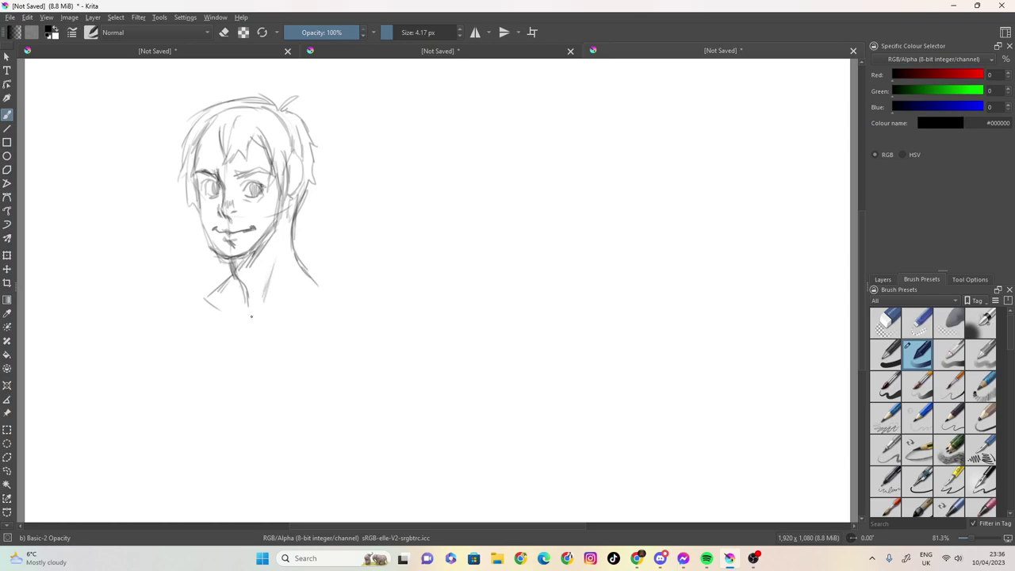
- Draw the collarbones, darken the back of the neck and add inner detail to the ear
{"action": "mouse_move", "coordinate": [259, 316]}
{"action": "left_mouse_down"}
{"action": "mouse_move", "coordinate": [277, 308]}
{"action": "mouse_move", "coordinate": [245, 322]}
{"action": "mouse_move", "coordinate": [236, 313]}
{"action": "left_mouse_up"}
{"action": "mouse_move", "coordinate": [242, 315]}
{"action": "left_mouse_down"}
{"action": "mouse_move", "coordinate": [223, 311]}
{"action": "mouse_move", "coordinate": [240, 315]}
{"action": "left_mouse_up"}
{"action": "left_click_drag", "start_coordinate": [280, 284], "coordinate": [285, 287]}
{"action": "left_click_drag", "start_coordinate": [298, 209], "coordinate": [292, 238]}
{"action": "mouse_move", "coordinate": [296, 205]}
{"action": "left_mouse_down"}
{"action": "mouse_move", "coordinate": [288, 249]}
{"action": "mouse_move", "coordinate": [303, 202]}
{"action": "mouse_move", "coordinate": [288, 218]}
{"action": "left_mouse_up"}
{"action": "mouse_move", "coordinate": [309, 161]}
{"action": "left_mouse_down"}
{"action": "mouse_move", "coordinate": [293, 211]}
{"action": "mouse_move", "coordinate": [299, 176]}
{"action": "mouse_move", "coordinate": [314, 168]}
{"action": "mouse_move", "coordinate": [296, 157]}
{"action": "mouse_move", "coordinate": [303, 170]}
{"action": "mouse_move", "coordinate": [288, 188]}
{"action": "mouse_move", "coordinate": [295, 162]}
{"action": "mouse_move", "coordinate": [292, 190]}
{"action": "mouse_move", "coordinate": [259, 200]}
{"action": "mouse_move", "coordinate": [259, 186]}
{"action": "mouse_move", "coordinate": [244, 190]}
{"action": "left_mouse_up"}
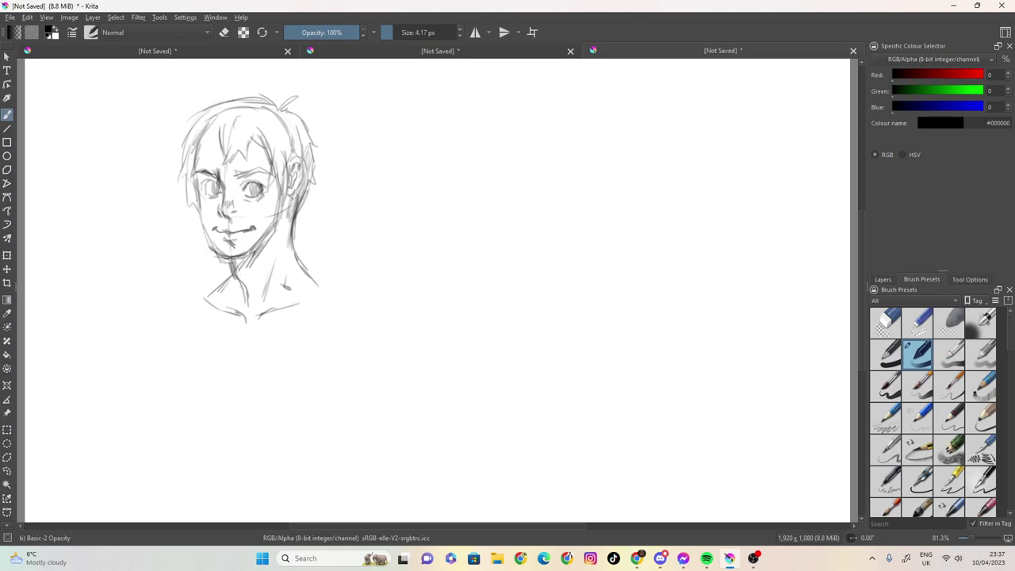
- Shade the side and underside of the nose and hatch the shadow beneath the chin
{"action": "left_click_drag", "start_coordinate": [234, 170], "coordinate": [225, 198]}
{"action": "left_click_drag", "start_coordinate": [236, 216], "coordinate": [232, 223]}
{"action": "left_click_drag", "start_coordinate": [278, 195], "coordinate": [251, 277]}
{"action": "mouse_move", "coordinate": [270, 241]}
{"action": "left_mouse_down"}
{"action": "mouse_move", "coordinate": [246, 282]}
{"action": "mouse_move", "coordinate": [227, 270]}
{"action": "left_mouse_up"}
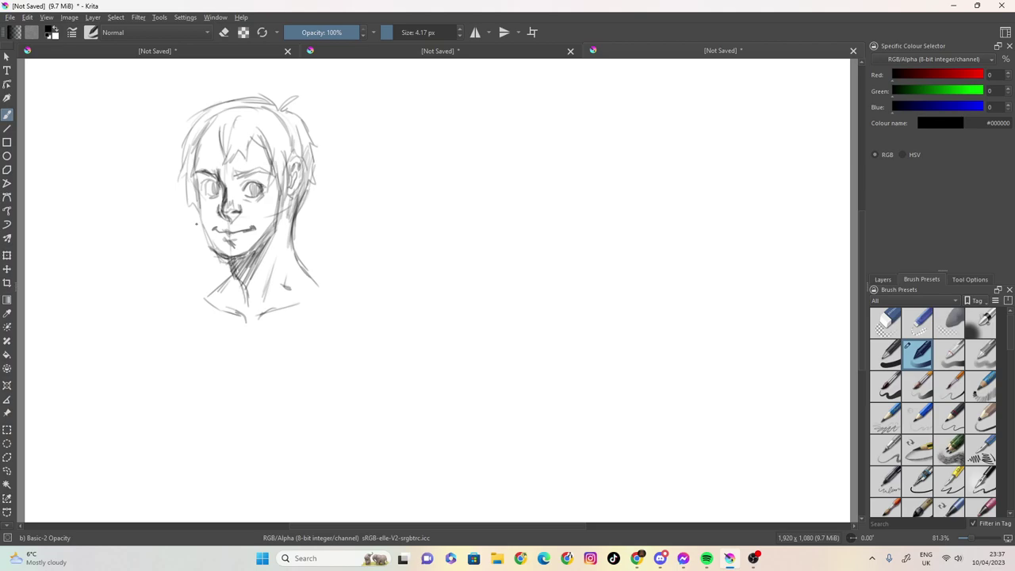
- Darken the far cheek contour and extend the shoulder lines on both sides of the neck
{"action": "left_click_drag", "start_coordinate": [197, 202], "coordinate": [212, 247]}
{"action": "left_click_drag", "start_coordinate": [219, 287], "coordinate": [197, 301]}
{"action": "mouse_move", "coordinate": [293, 224]}
{"action": "left_mouse_down"}
{"action": "mouse_move", "coordinate": [294, 253]}
{"action": "mouse_move", "coordinate": [321, 292]}
{"action": "left_mouse_up"}
{"action": "mouse_move", "coordinate": [295, 260]}
{"action": "left_mouse_down"}
{"action": "mouse_move", "coordinate": [322, 291]}
{"action": "mouse_move", "coordinate": [288, 318]}
{"action": "left_mouse_up"}
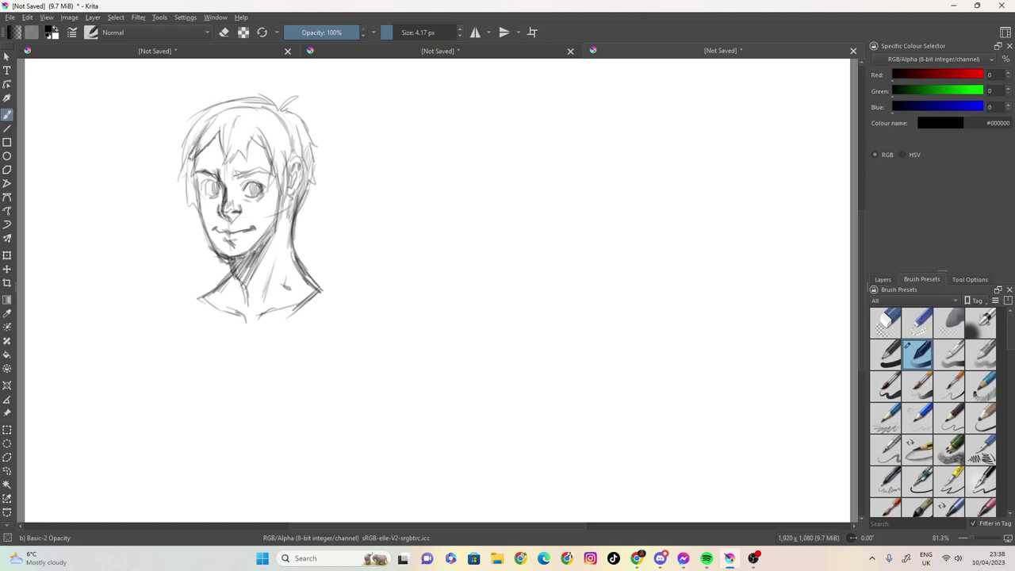
- Add pointed hair strands on the left side of the head and a darker sideburn in front of the ear
{"action": "left_click_drag", "start_coordinate": [188, 137], "coordinate": [178, 144]}
{"action": "mouse_move", "coordinate": [203, 113]}
{"action": "left_mouse_down"}
{"action": "mouse_move", "coordinate": [185, 133]}
{"action": "mouse_move", "coordinate": [190, 119]}
{"action": "left_mouse_up"}
{"action": "left_click_drag", "start_coordinate": [182, 166], "coordinate": [190, 208]}
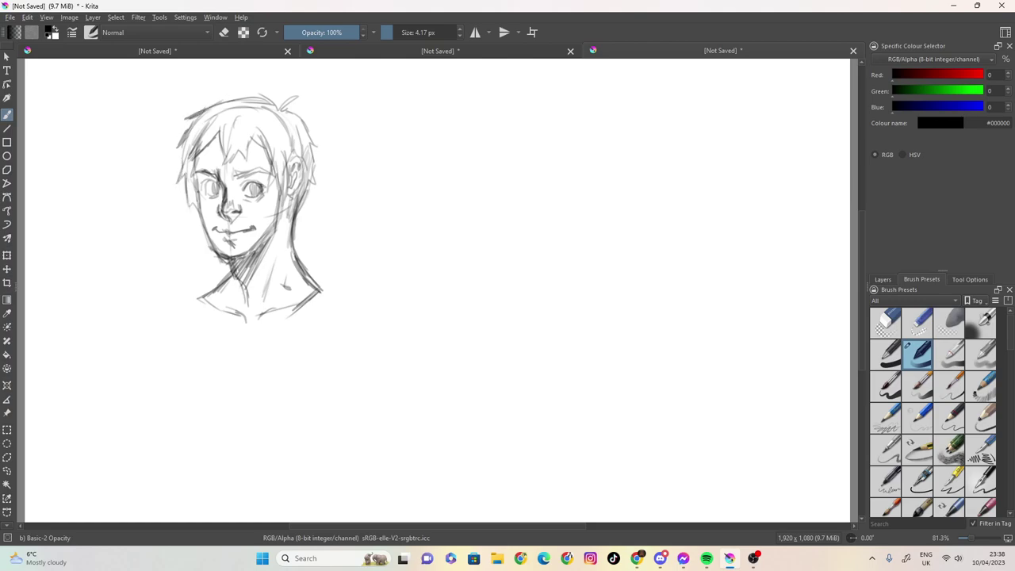
{"action": "mouse_move", "coordinate": [269, 173]}
{"action": "left_mouse_down"}
{"action": "mouse_move", "coordinate": [269, 201]}
{"action": "mouse_move", "coordinate": [270, 189]}
{"action": "left_mouse_up"}
{"action": "left_click_drag", "start_coordinate": [280, 216], "coordinate": [285, 150]}
{"action": "mouse_move", "coordinate": [288, 194]}
{"action": "left_mouse_down"}
{"action": "mouse_move", "coordinate": [280, 222]}
{"action": "mouse_move", "coordinate": [280, 188]}
{"action": "left_mouse_up"}
{"action": "left_click_drag", "start_coordinate": [282, 197], "coordinate": [277, 178]}
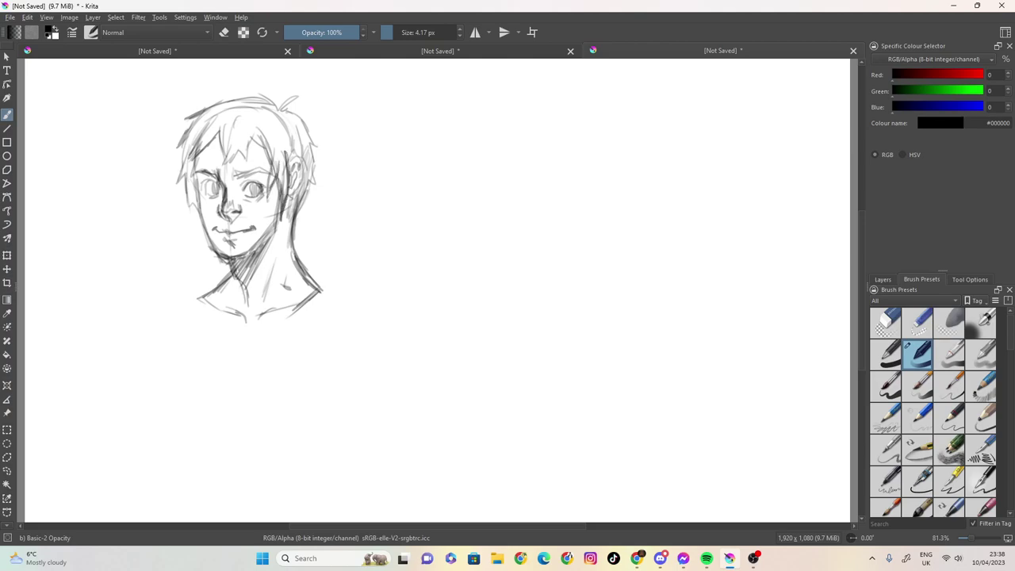
- Hatch shading along the hair and neck behind the ear and down the near side of the jaw
{"action": "left_click_drag", "start_coordinate": [292, 218], "coordinate": [292, 195]}
{"action": "left_click_drag", "start_coordinate": [294, 232], "coordinate": [300, 204]}
{"action": "left_click_drag", "start_coordinate": [300, 224], "coordinate": [306, 190]}
{"action": "left_click_drag", "start_coordinate": [305, 196], "coordinate": [309, 183]}
{"action": "left_click_drag", "start_coordinate": [304, 202], "coordinate": [311, 181]}
{"action": "mouse_move", "coordinate": [301, 200]}
{"action": "left_mouse_down"}
{"action": "mouse_move", "coordinate": [310, 179]}
{"action": "mouse_move", "coordinate": [278, 180]}
{"action": "left_mouse_up"}
{"action": "left_click_drag", "start_coordinate": [275, 218], "coordinate": [278, 198]}
{"action": "mouse_move", "coordinate": [272, 230]}
{"action": "left_mouse_down"}
{"action": "mouse_move", "coordinate": [277, 203]}
{"action": "mouse_move", "coordinate": [274, 222]}
{"action": "left_mouse_up"}
{"action": "left_click_drag", "start_coordinate": [263, 242], "coordinate": [274, 219]}
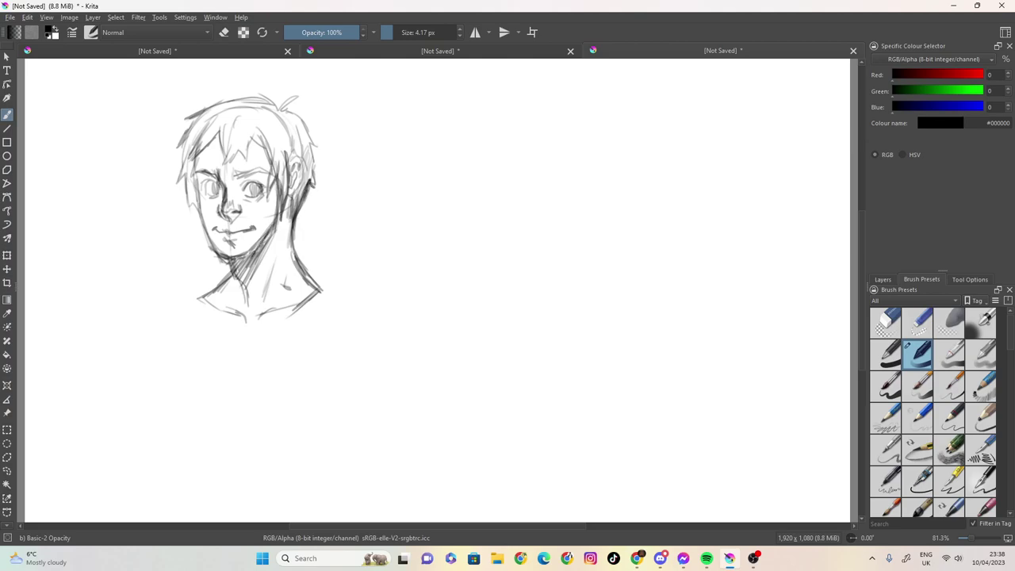
- Deepen the hatched shadow under the chin and darken the neck muscle line down to the collarbone
{"action": "mouse_move", "coordinate": [249, 255]}
{"action": "left_mouse_down"}
{"action": "mouse_move", "coordinate": [258, 244]}
{"action": "mouse_move", "coordinate": [247, 254]}
{"action": "left_mouse_up"}
{"action": "mouse_move", "coordinate": [230, 262]}
{"action": "left_mouse_down"}
{"action": "mouse_move", "coordinate": [247, 254]}
{"action": "mouse_move", "coordinate": [229, 249]}
{"action": "left_mouse_up"}
{"action": "mouse_move", "coordinate": [236, 262]}
{"action": "left_mouse_down"}
{"action": "mouse_move", "coordinate": [243, 284]}
{"action": "mouse_move", "coordinate": [262, 251]}
{"action": "mouse_move", "coordinate": [246, 299]}
{"action": "mouse_move", "coordinate": [258, 261]}
{"action": "left_mouse_up"}
{"action": "left_click_drag", "start_coordinate": [290, 222], "coordinate": [261, 306]}
{"action": "left_click_drag", "start_coordinate": [277, 262], "coordinate": [263, 303]}
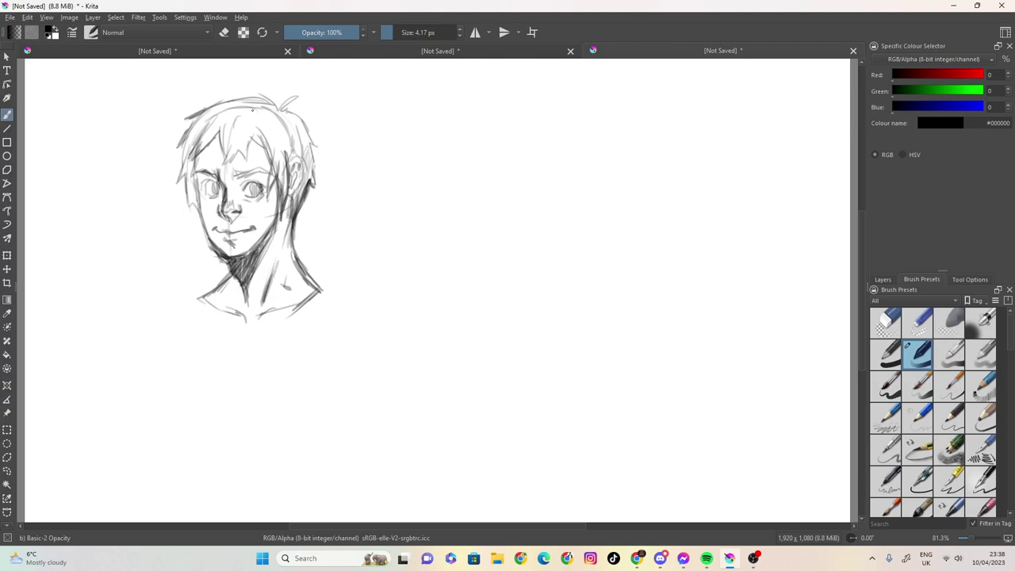
- Draw a curved band across the top of the hair with overlapping strands at the crown
{"action": "mouse_move", "coordinate": [227, 93]}
{"action": "left_mouse_down"}
{"action": "mouse_move", "coordinate": [234, 111]}
{"action": "mouse_move", "coordinate": [262, 120]}
{"action": "mouse_move", "coordinate": [296, 116]}
{"action": "mouse_move", "coordinate": [184, 134]}
{"action": "left_mouse_up"}
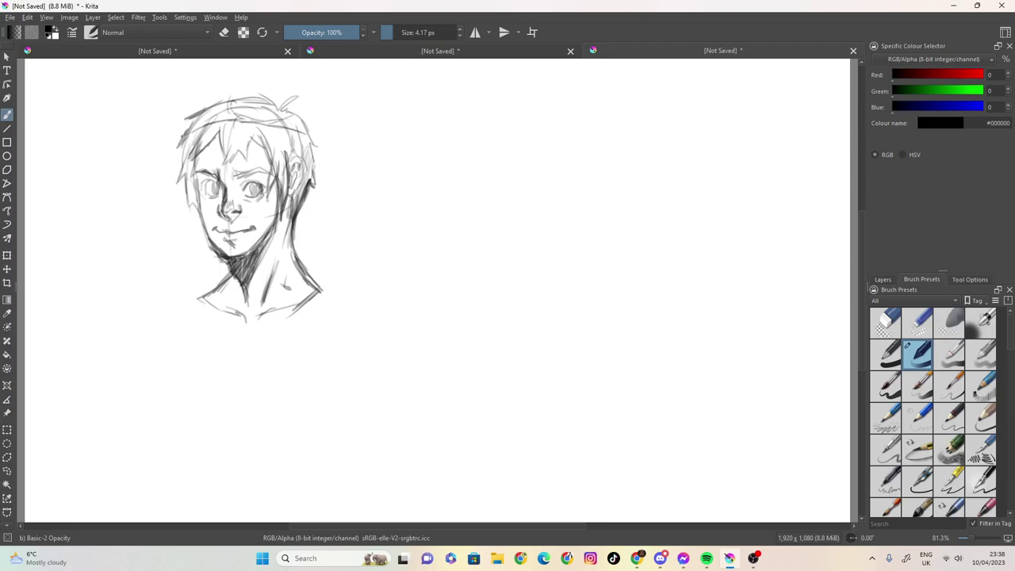
{"action": "mouse_move", "coordinate": [230, 107]}
{"action": "left_mouse_down"}
{"action": "mouse_move", "coordinate": [212, 123]}
{"action": "mouse_move", "coordinate": [229, 121]}
{"action": "left_mouse_up"}
{"action": "left_click_drag", "start_coordinate": [288, 118], "coordinate": [304, 135]}
- Darken the shadow below the jaw and sketch light construction lines from the neck down both sides of the chest
{"action": "mouse_move", "coordinate": [298, 218]}
{"action": "left_mouse_down"}
{"action": "mouse_move", "coordinate": [290, 253]}
{"action": "mouse_move", "coordinate": [261, 254]}
{"action": "left_mouse_up"}
{"action": "left_click_drag", "start_coordinate": [271, 233], "coordinate": [253, 263]}
{"action": "left_click_drag", "start_coordinate": [260, 243], "coordinate": [200, 354]}
{"action": "mouse_move", "coordinate": [212, 295]}
{"action": "left_mouse_down"}
{"action": "mouse_move", "coordinate": [191, 388]}
{"action": "mouse_move", "coordinate": [192, 363]}
{"action": "left_mouse_up"}
{"action": "mouse_move", "coordinate": [319, 288]}
{"action": "left_mouse_down"}
{"action": "mouse_move", "coordinate": [340, 329]}
{"action": "mouse_move", "coordinate": [333, 382]}
{"action": "left_mouse_up"}
{"action": "left_click_drag", "start_coordinate": [312, 290], "coordinate": [273, 279]}
- Outline both shoulders and the outer edges of the upper arms down toward the lower part of the canvas
{"action": "mouse_move", "coordinate": [243, 276]}
{"action": "left_mouse_down"}
{"action": "mouse_move", "coordinate": [188, 305]}
{"action": "mouse_move", "coordinate": [164, 343]}
{"action": "left_mouse_up"}
{"action": "mouse_move", "coordinate": [205, 297]}
{"action": "left_mouse_down"}
{"action": "mouse_move", "coordinate": [168, 315]}
{"action": "mouse_move", "coordinate": [147, 371]}
{"action": "left_mouse_up"}
{"action": "left_click_drag", "start_coordinate": [164, 329], "coordinate": [150, 395]}
{"action": "left_click_drag", "start_coordinate": [154, 350], "coordinate": [141, 429]}
{"action": "left_click_drag", "start_coordinate": [156, 385], "coordinate": [135, 438]}
{"action": "left_click_drag", "start_coordinate": [316, 289], "coordinate": [345, 301]}
{"action": "mouse_move", "coordinate": [319, 284]}
{"action": "left_mouse_down"}
{"action": "mouse_move", "coordinate": [366, 313]}
{"action": "mouse_move", "coordinate": [391, 387]}
{"action": "left_mouse_up"}
{"action": "left_click_drag", "start_coordinate": [391, 352], "coordinate": [393, 454]}
{"action": "left_click_drag", "start_coordinate": [387, 418], "coordinate": [396, 475]}
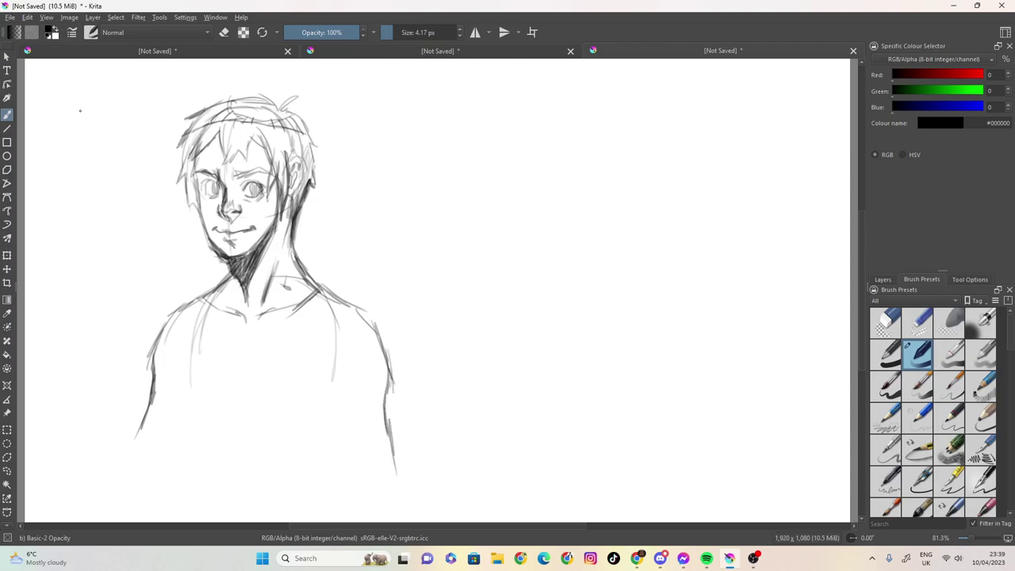
{"action": "left_click", "coordinate": [10, 17]}
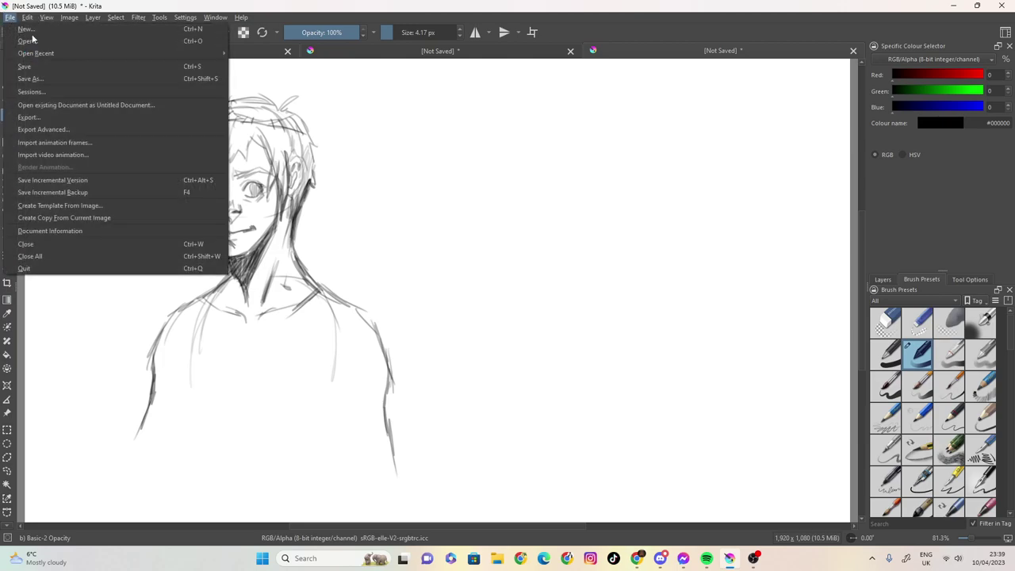
{"action": "left_click", "coordinate": [35, 32]}
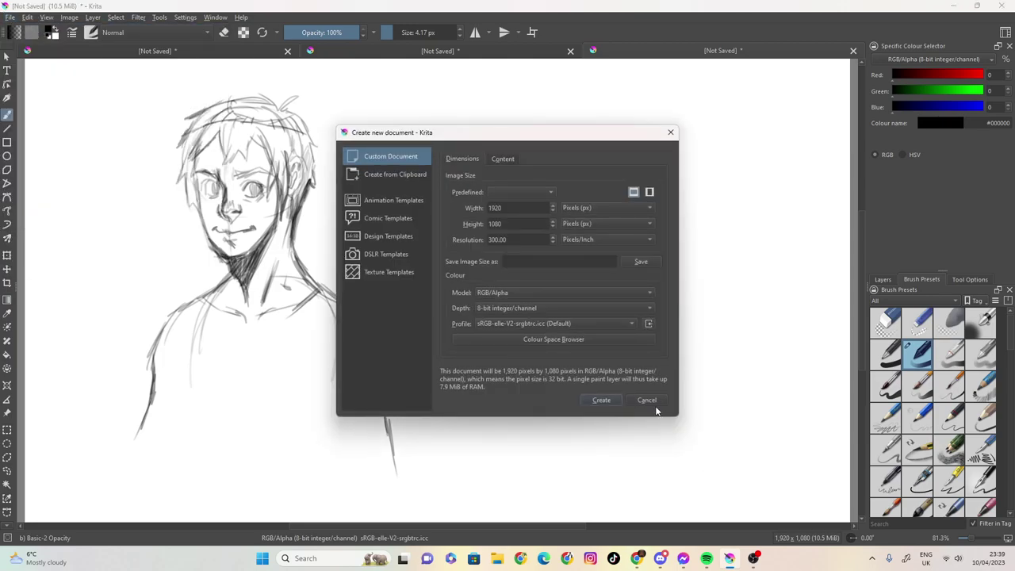
{"action": "left_click", "coordinate": [656, 408]}
{"action": "left_click", "coordinate": [11, 17]}
{"action": "mouse_move", "coordinate": [27, 16]}
{"action": "left_click", "coordinate": [726, 441]}
- Start quitting the program and save the first modified document as a Krita file named "randomer"
{"action": "left_click", "coordinate": [1001, 5]}
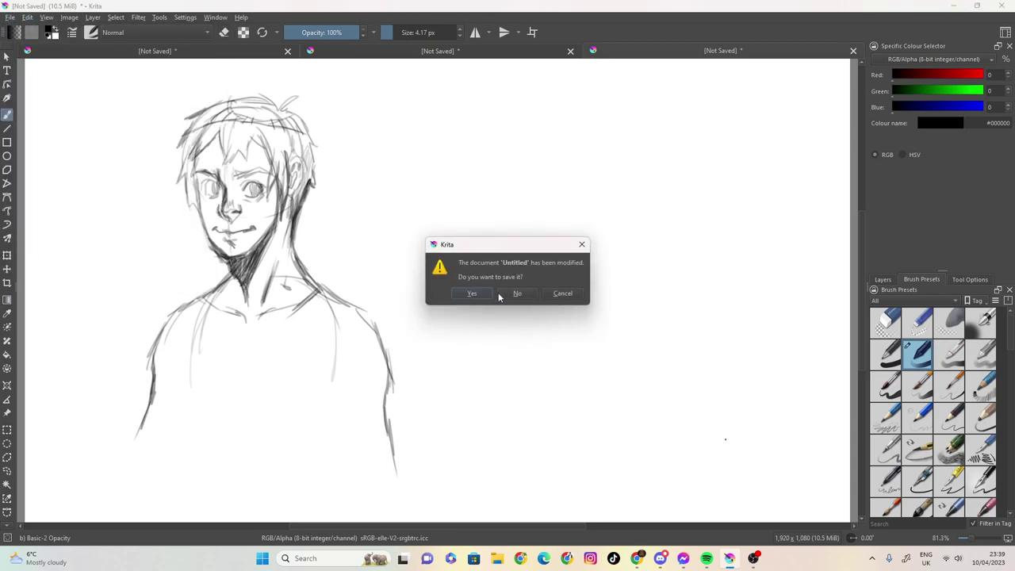
{"action": "left_click", "coordinate": [472, 293]}
{"action": "type", "text": "randomer"}
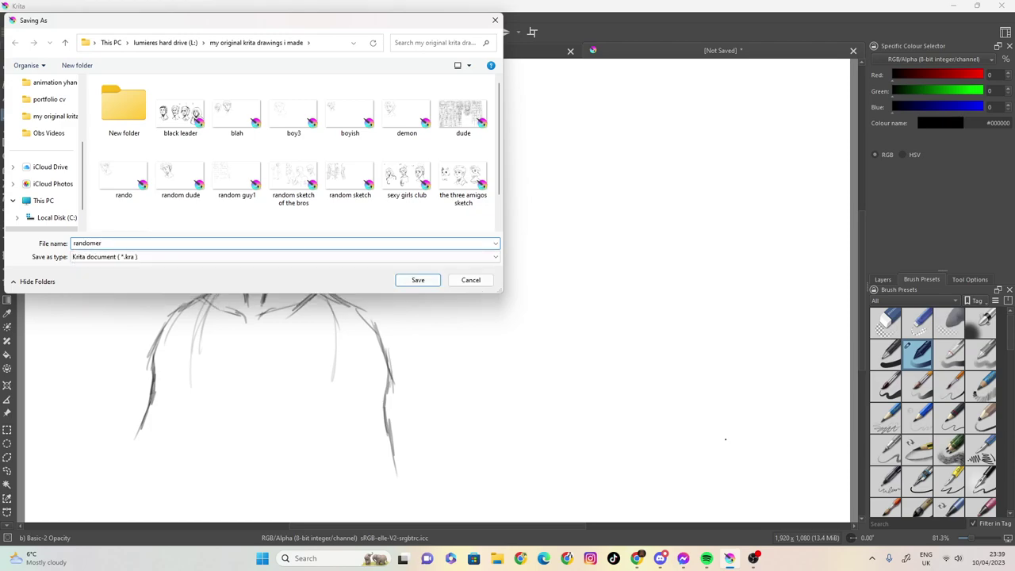
{"action": "key", "text": "Return"}
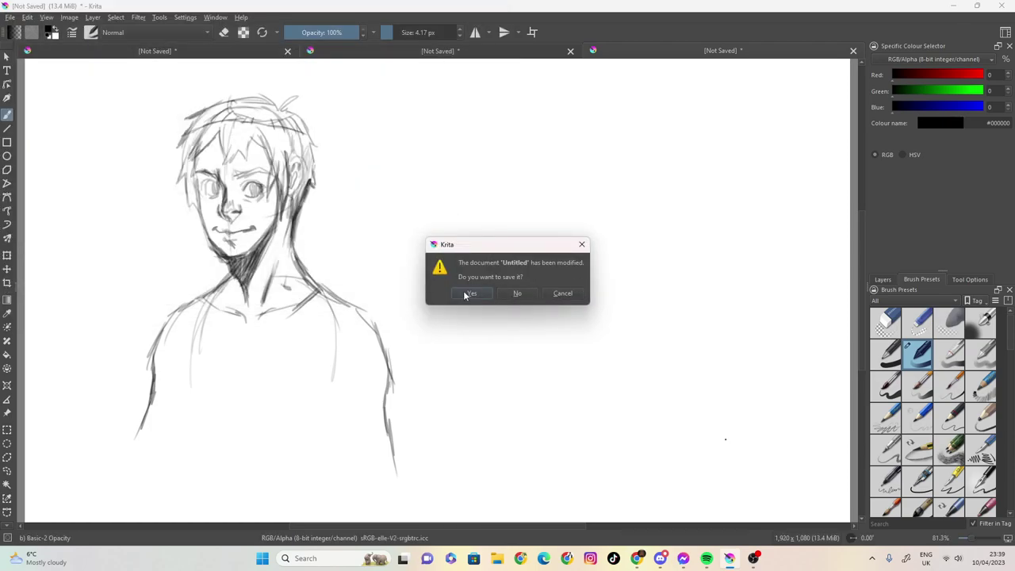
- Save the second modified document as a Krita file named "dunde" in the same folder
{"action": "left_click", "coordinate": [470, 293]}
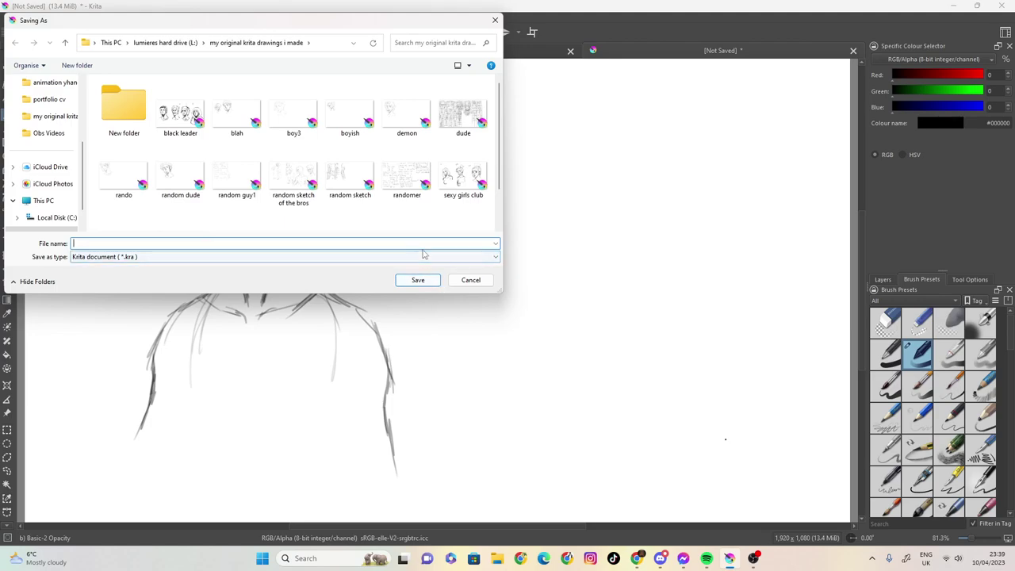
{"action": "type", "text": "dunet"}
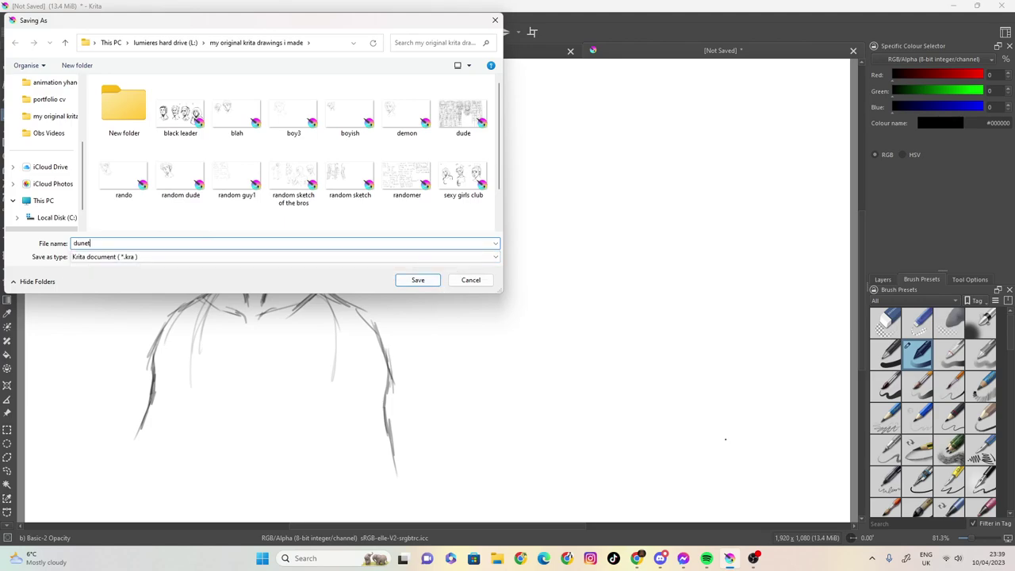
{"action": "key", "text": "BackSpace"}
{"action": "key", "text": "BackSpace"}
{"action": "type", "text": "de"}
{"action": "key", "text": "Return"}
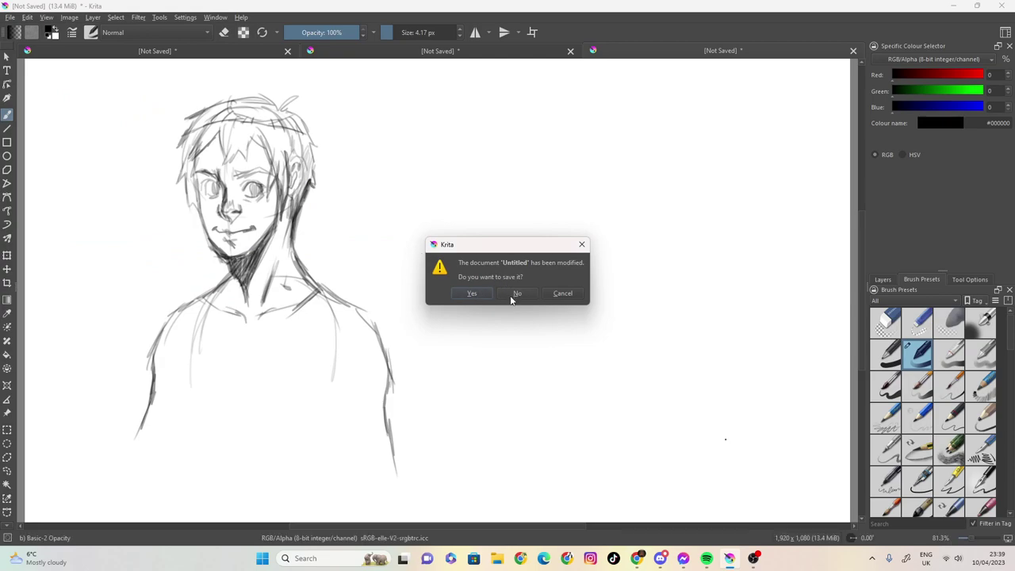
- Cancel the pending quit, close the middle document and the portrait sketch without saving the sketch, and exit the program
{"action": "left_click", "coordinate": [557, 295]}
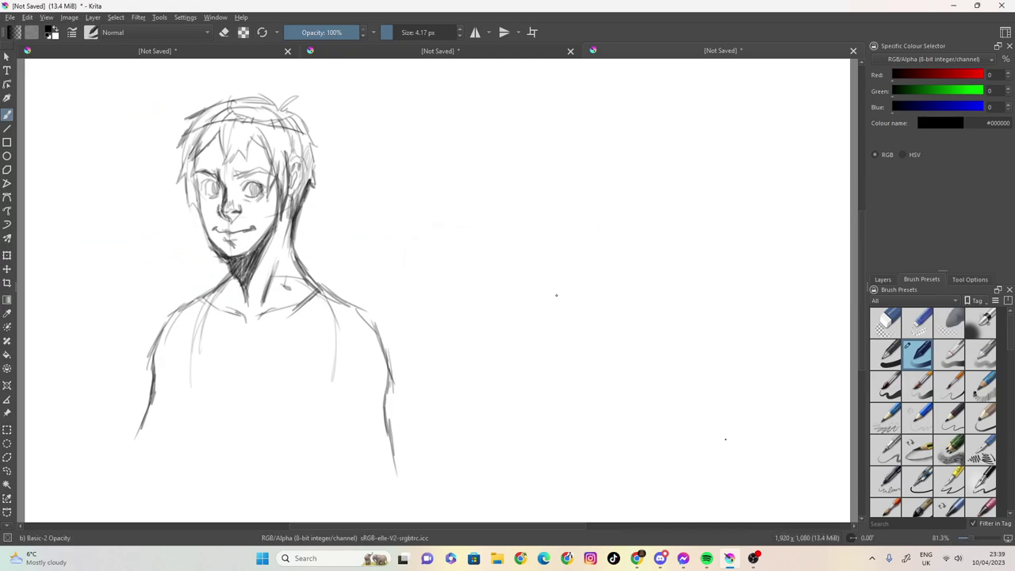
{"action": "left_click", "coordinate": [570, 51]}
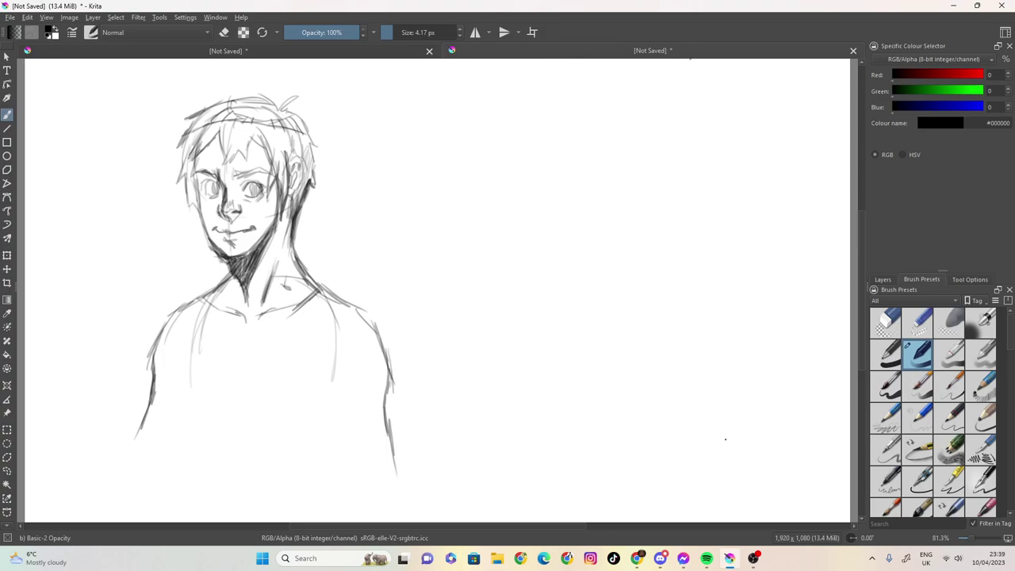
{"action": "left_click", "coordinate": [853, 51]}
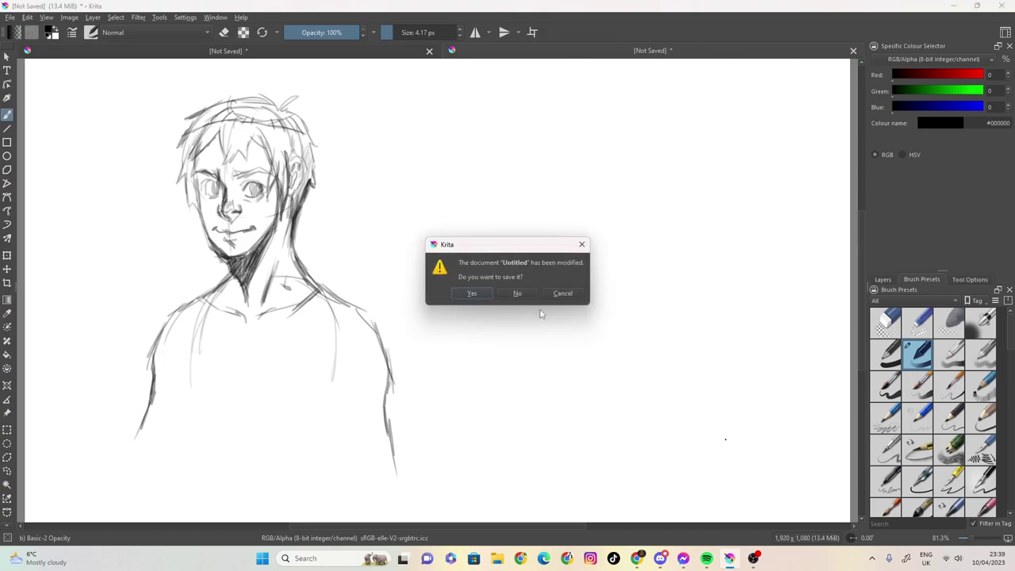
{"action": "left_click", "coordinate": [517, 294]}
{"action": "left_click", "coordinate": [1004, 5]}
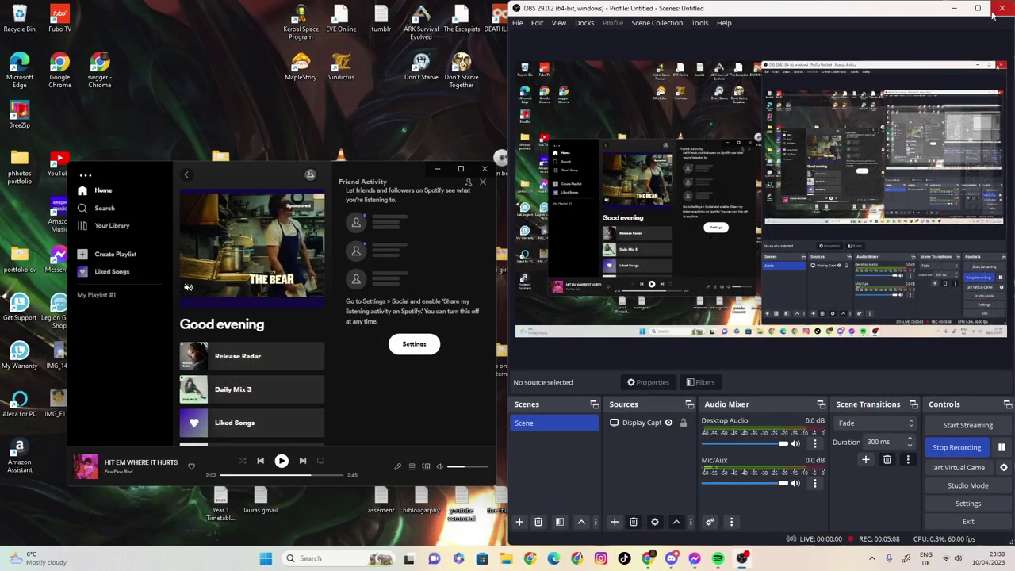